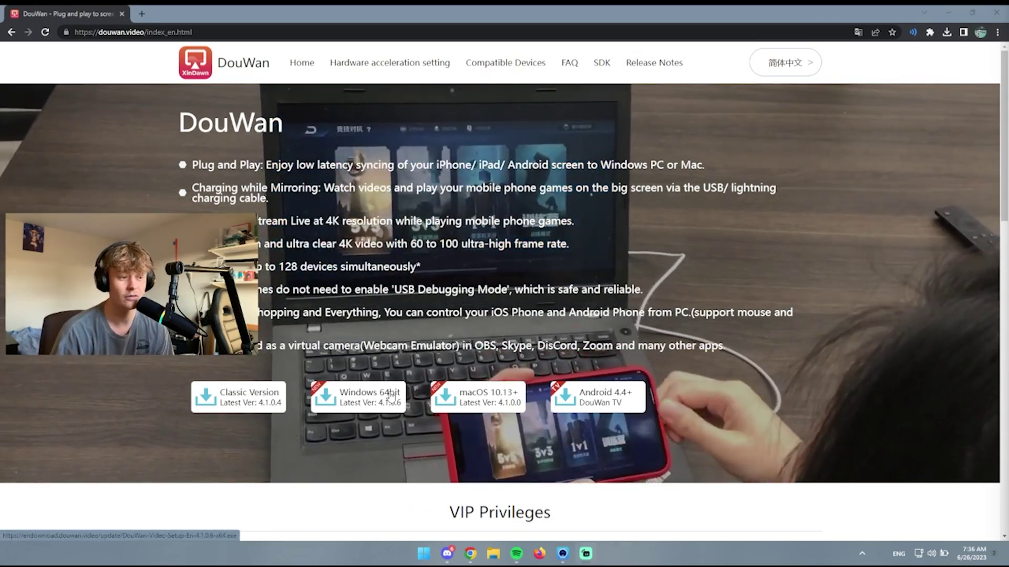
Download the DouWan Windows 64bit installer from douwan.video and close Chrome
left_click(389, 397)
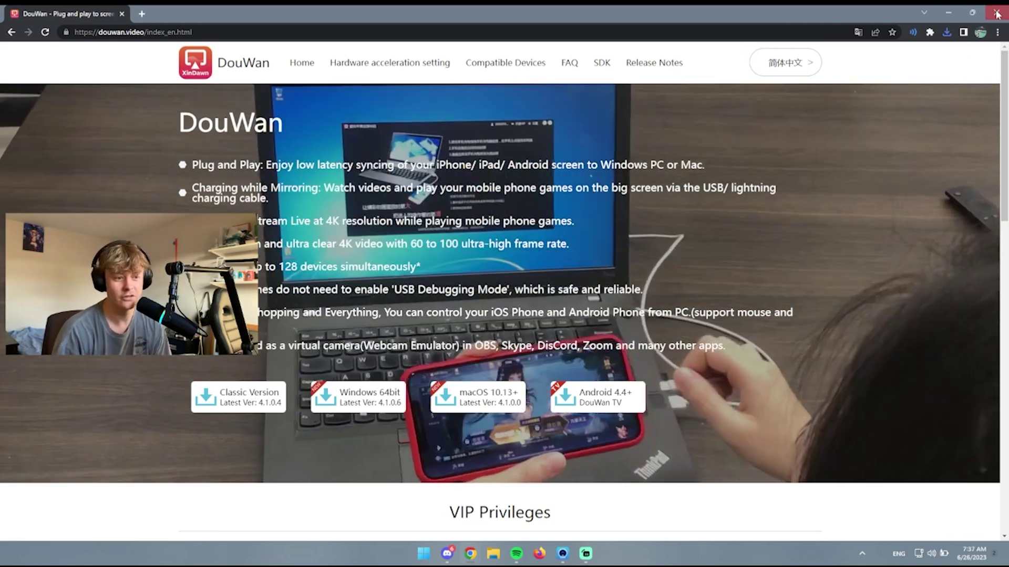
left_click(1002, 8)
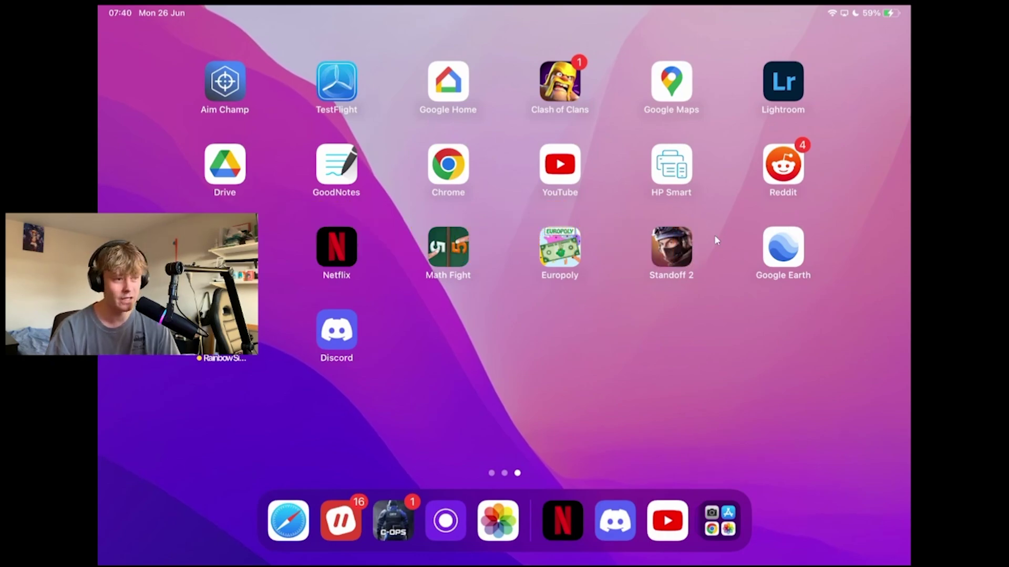
Exit full-screen iPad mirroring and reposition the mirror window on the desktop
scroll(714, 235, "right", 5)
scroll(714, 235, "left", 3)
scroll(714, 235, "left", 3)
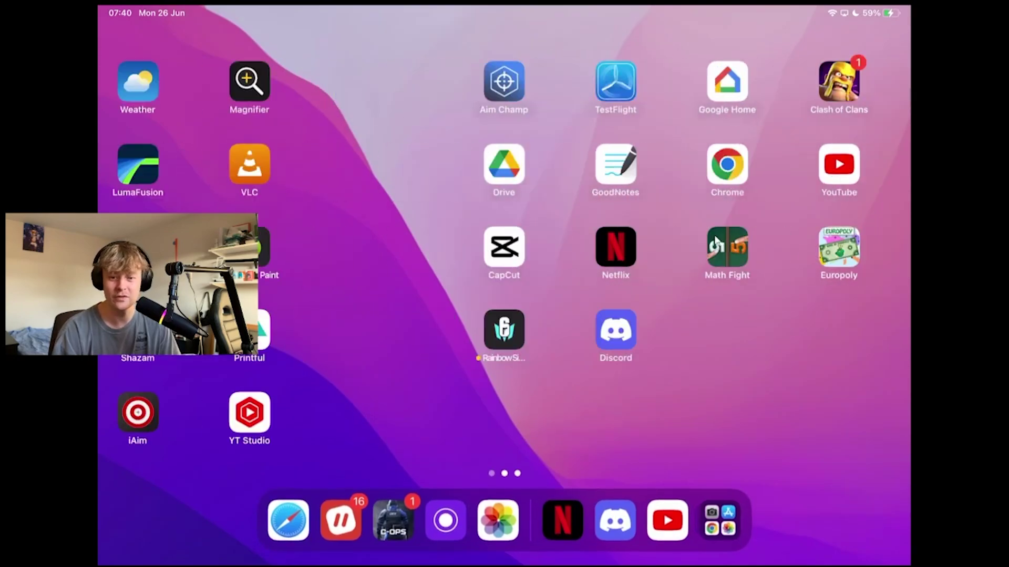
scroll(714, 234, "right", 3)
scroll(714, 235, "left", 3)
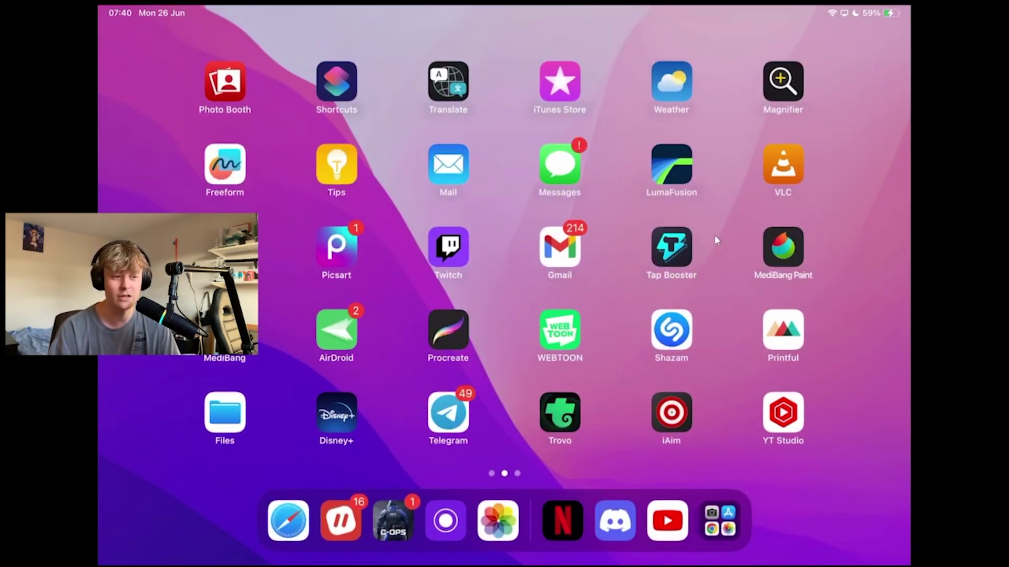
key("Escape")
left_click_drag(286, 137, 272, 105)
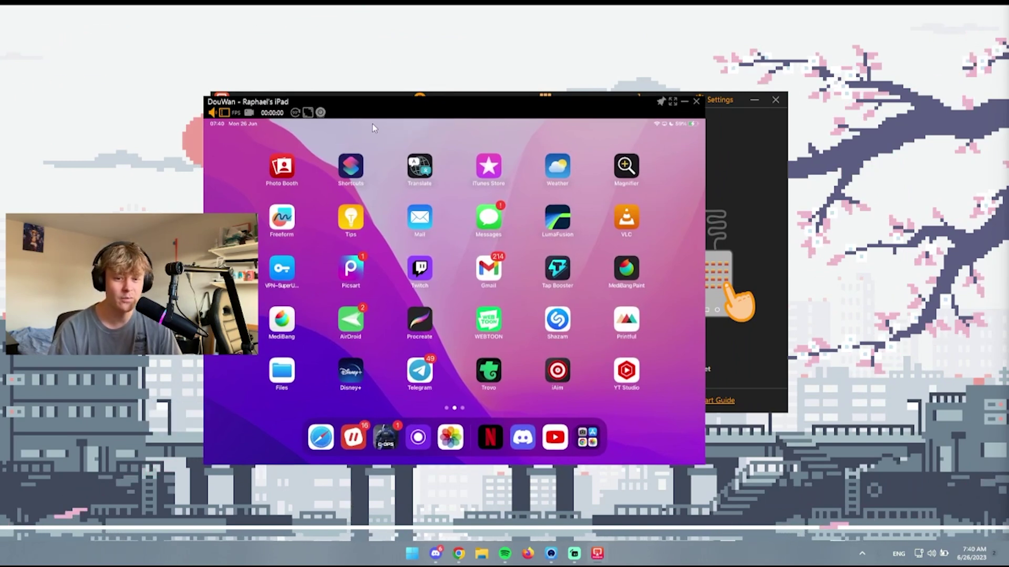
Output the iPad mirror as DouWan Camera and move its window higher
left_click(320, 112)
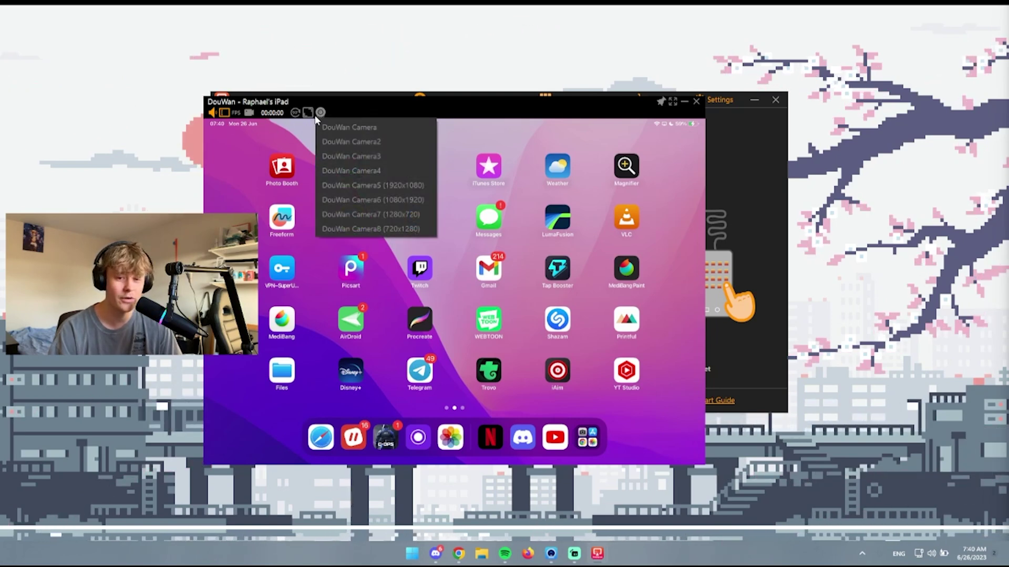
left_click(328, 128)
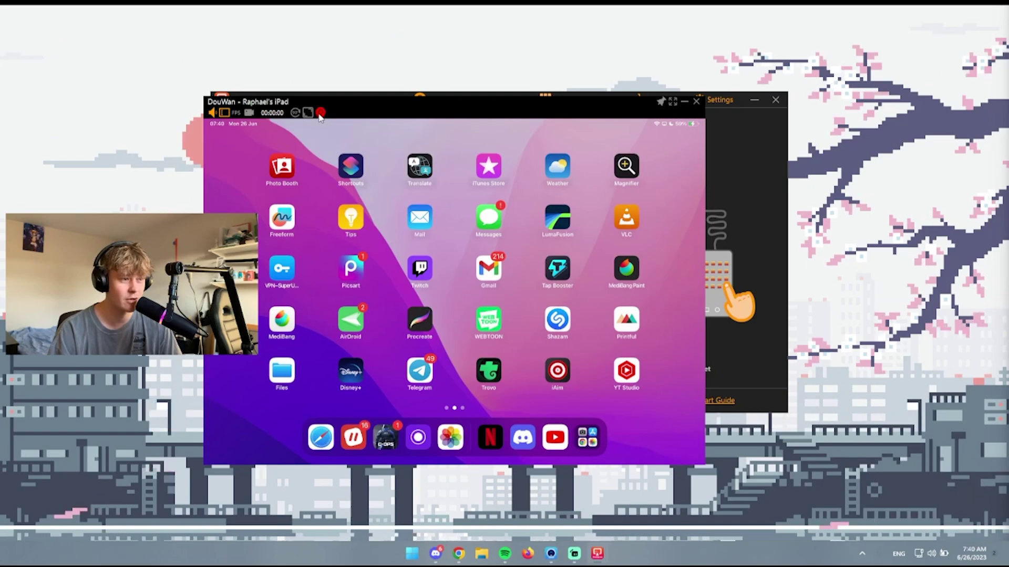
left_click_drag(420, 99, 420, 76)
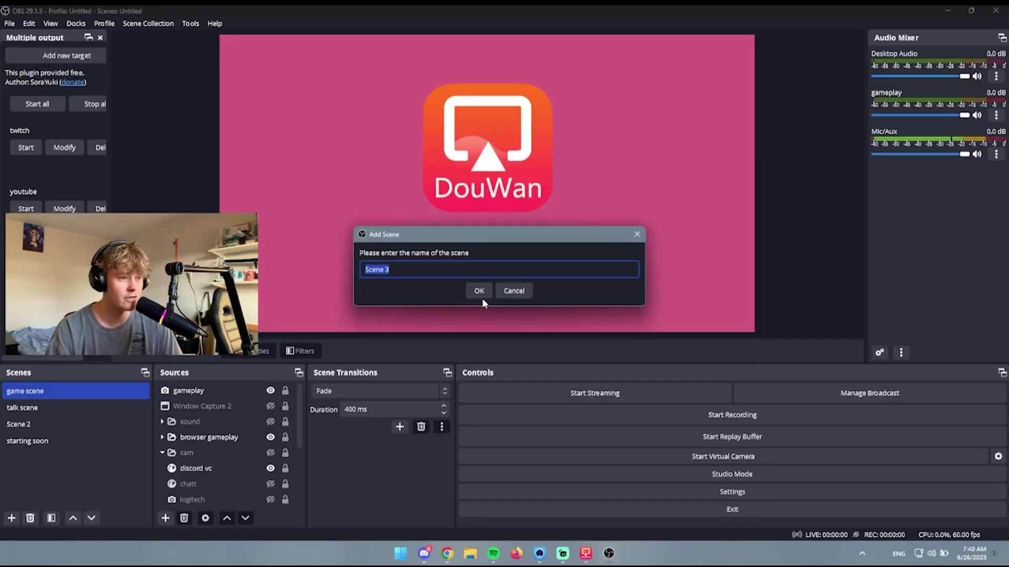
Create Scene 3 and add a new Video Capture Device 2 source
left_click(481, 294)
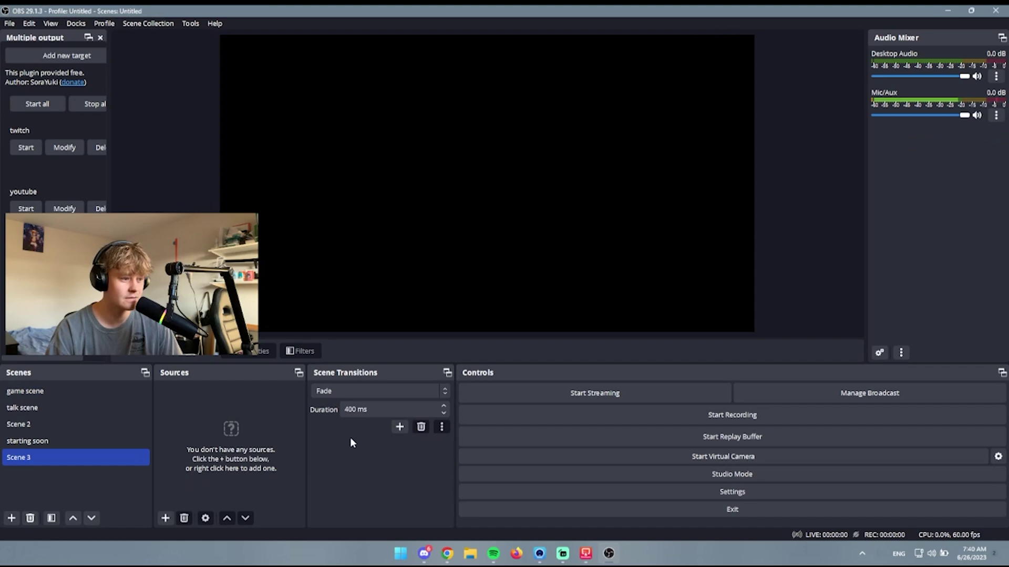
left_click(166, 518)
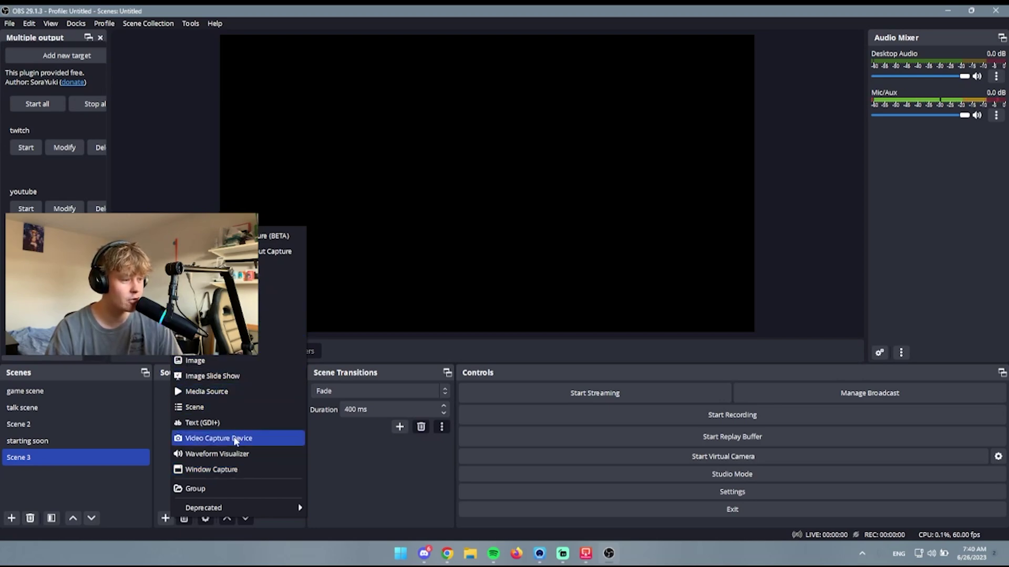
left_click(235, 438)
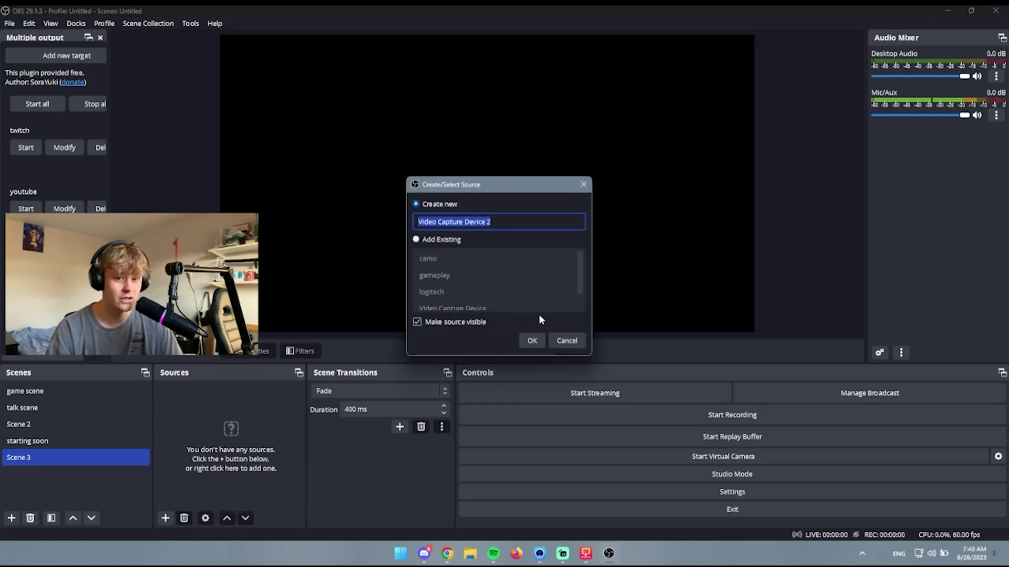
left_click(532, 341)
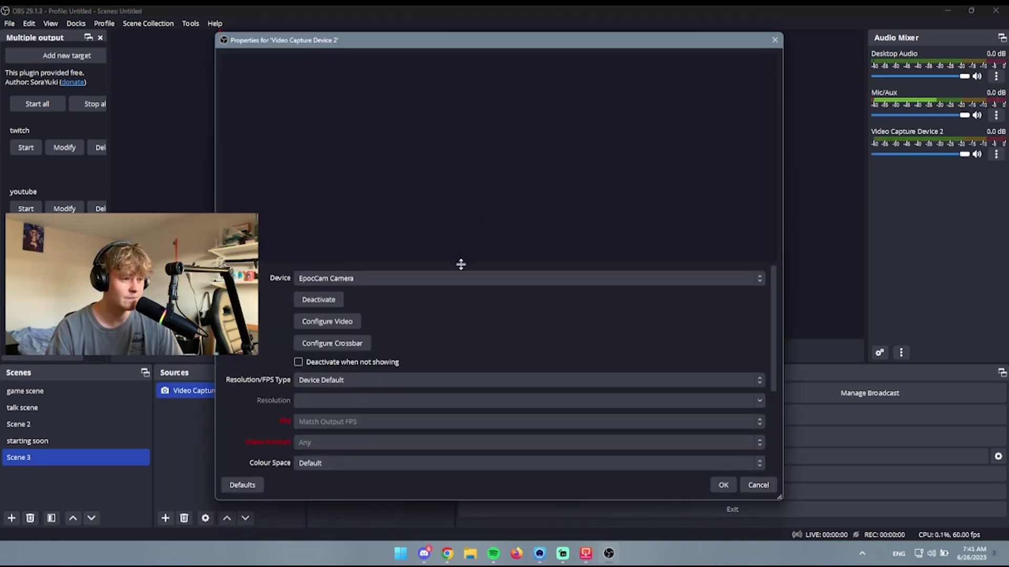
Set the capture device to DouWan Camera and Alt-drag to uncrop it across the canvas
left_click(430, 279)
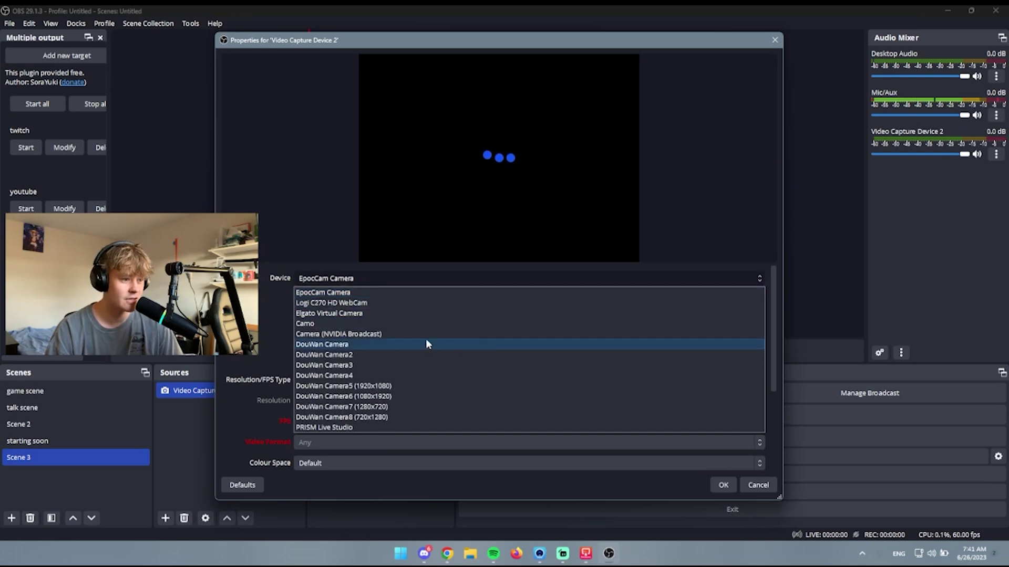
left_click(425, 341)
left_click(723, 485)
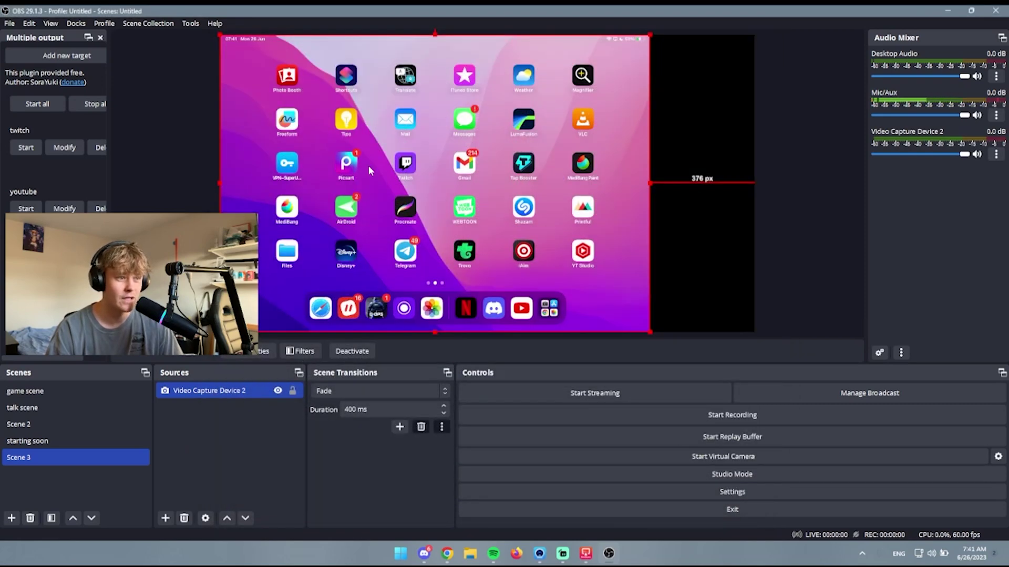
key("alt")
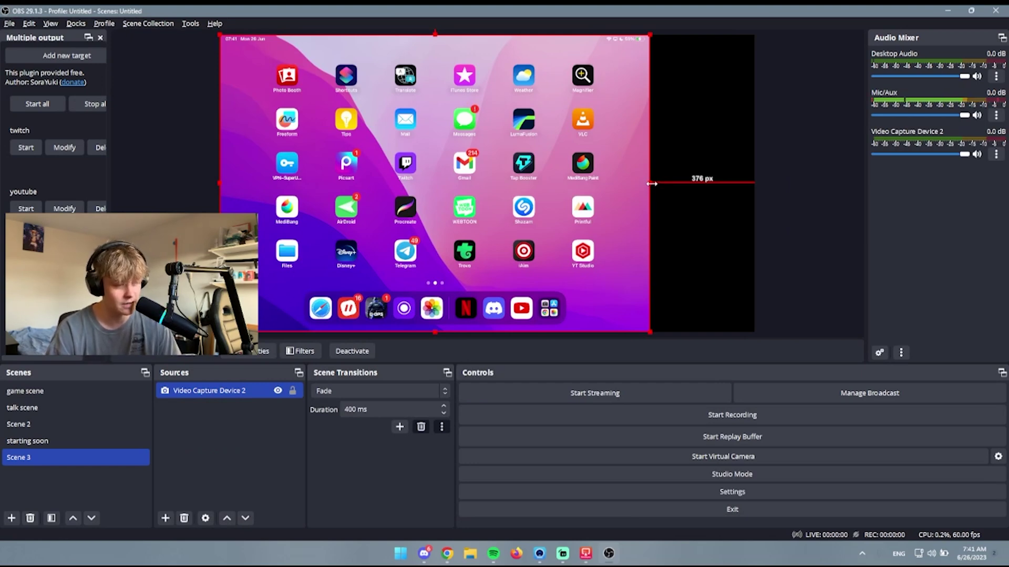
left_click_drag(652, 184, 755, 197)
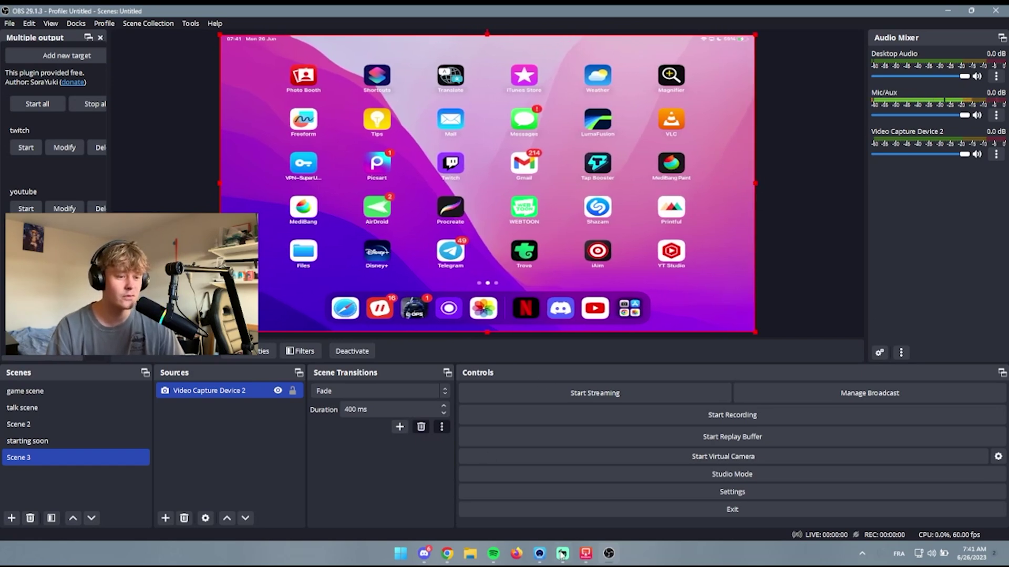
left_click(166, 518)
left_click(218, 473)
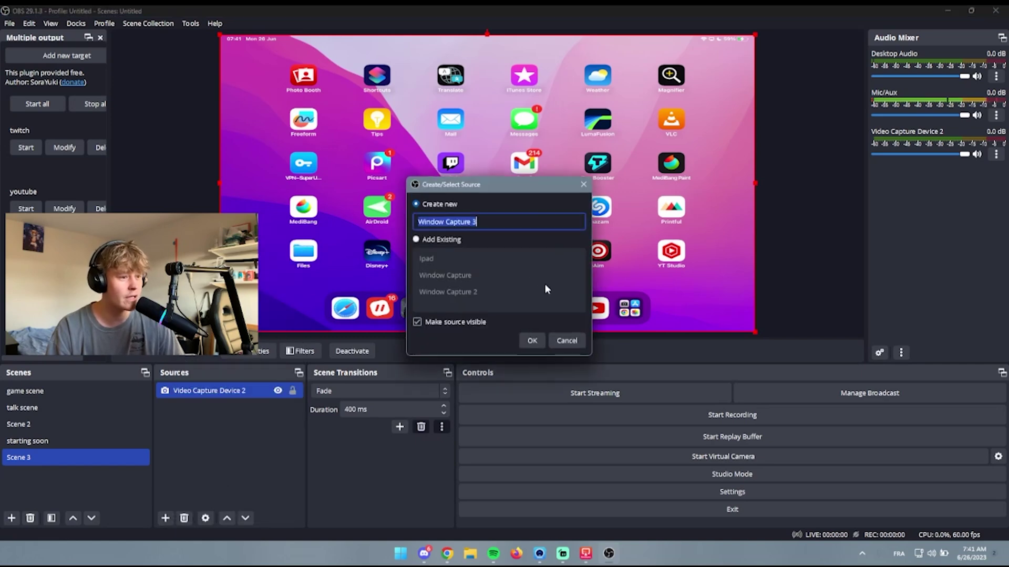
left_click(532, 341)
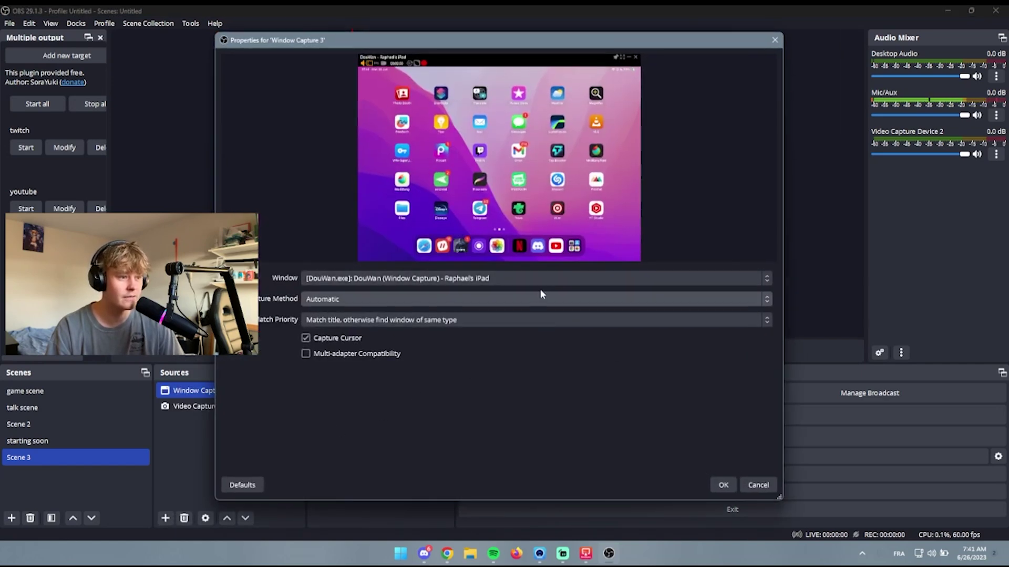
left_click(723, 485)
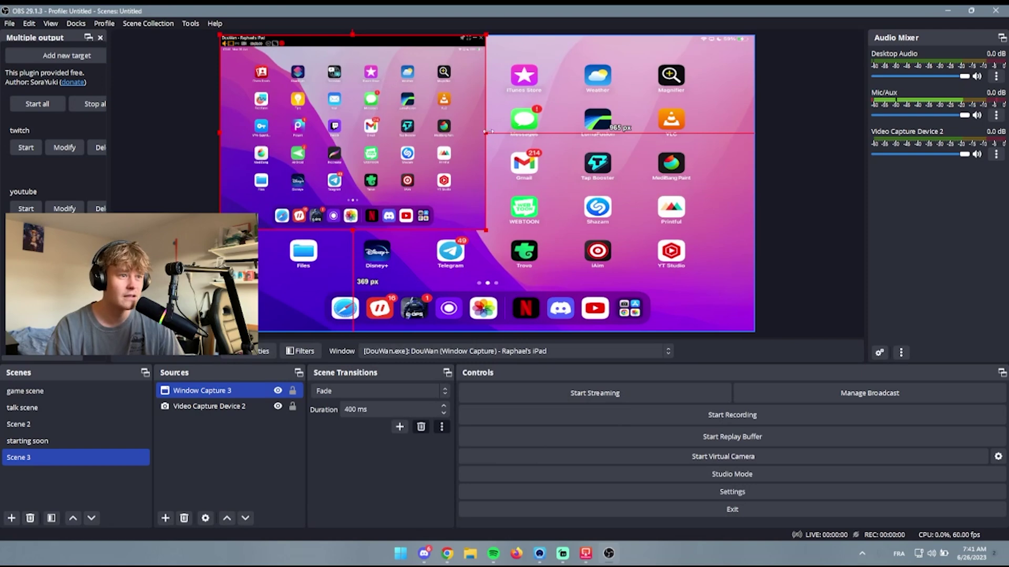
left_click_drag(484, 132, 625, 150)
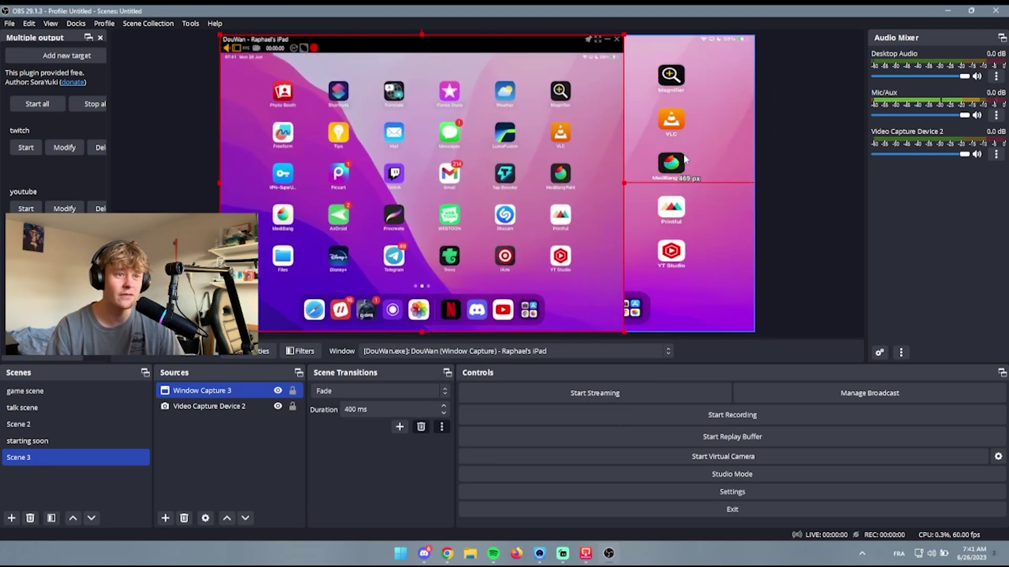
left_click_drag(684, 156, 674, 161)
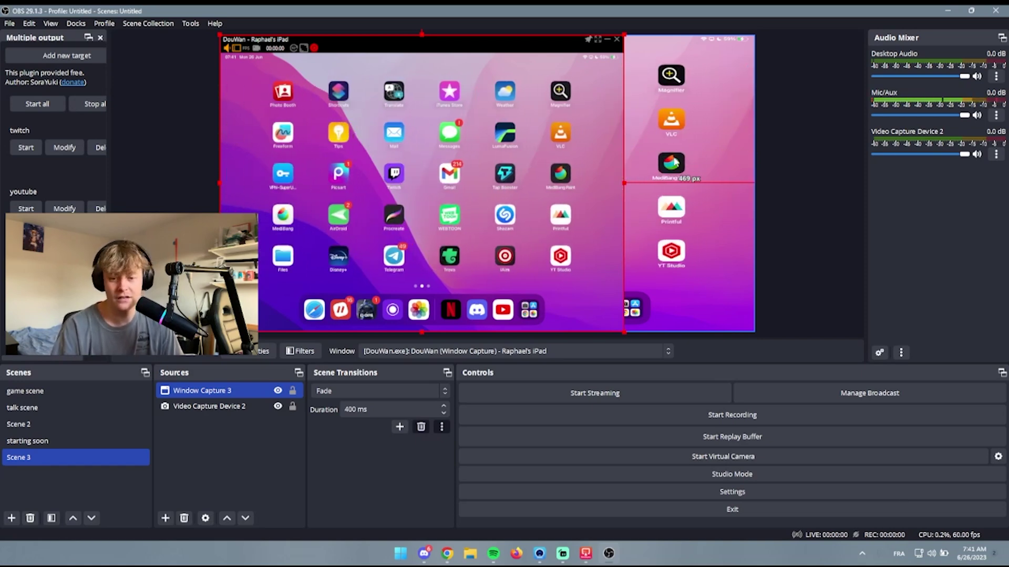
key("Delete")
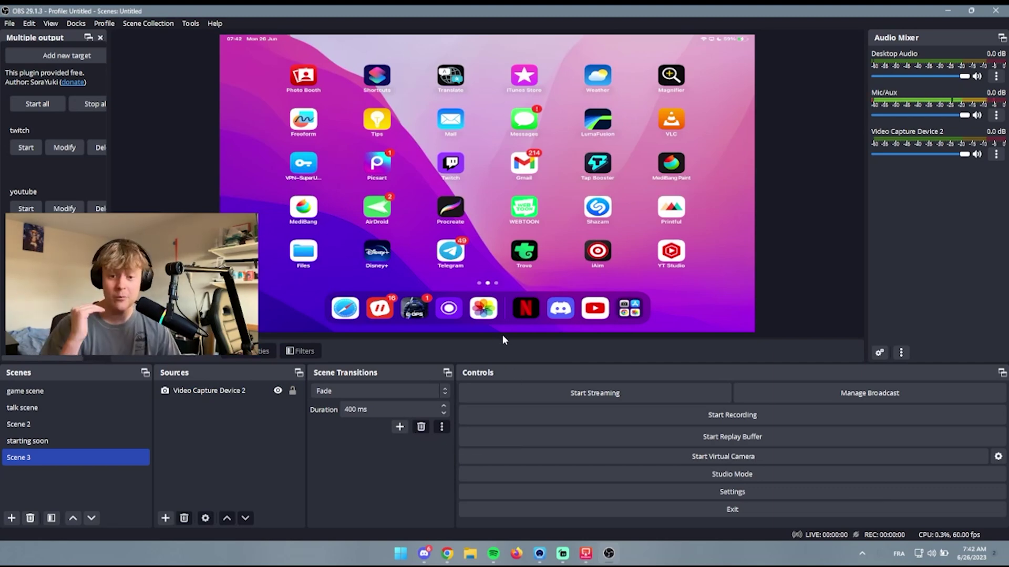
Bring DouWan's main window in front of OBS and open Multi Devices Center
left_click(586, 556)
mouse_move(658, 486)
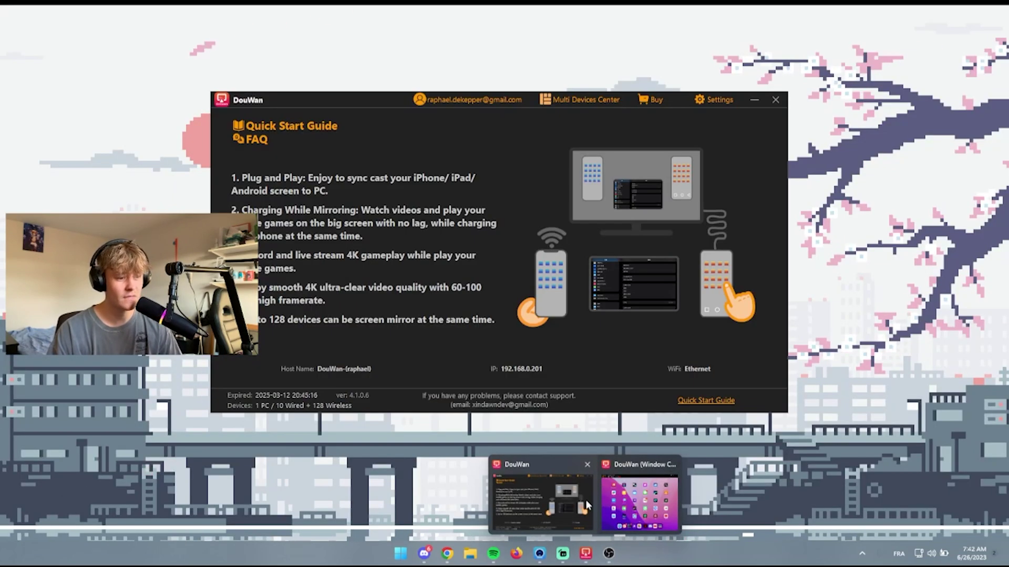
left_click(542, 499)
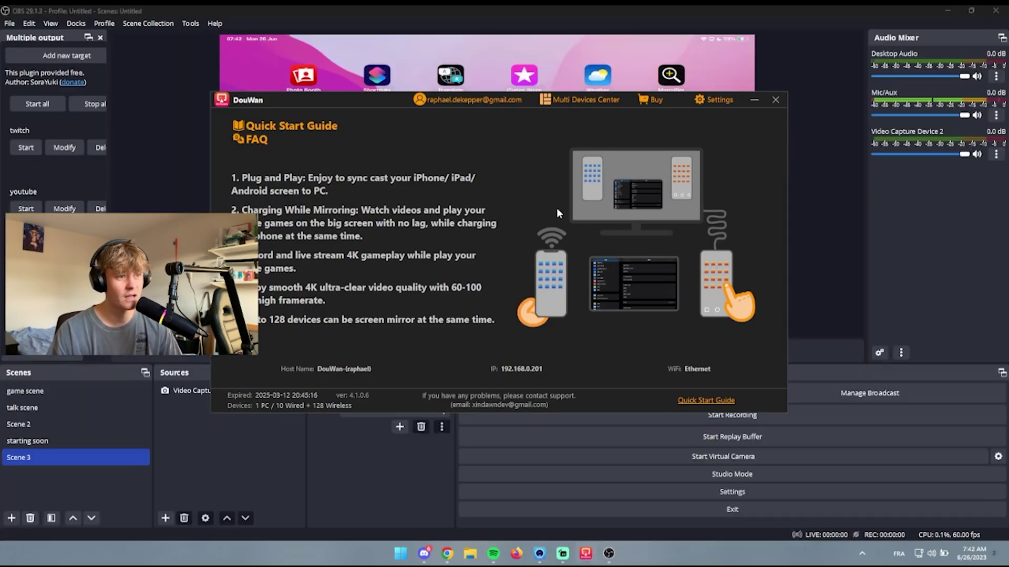
left_click(577, 102)
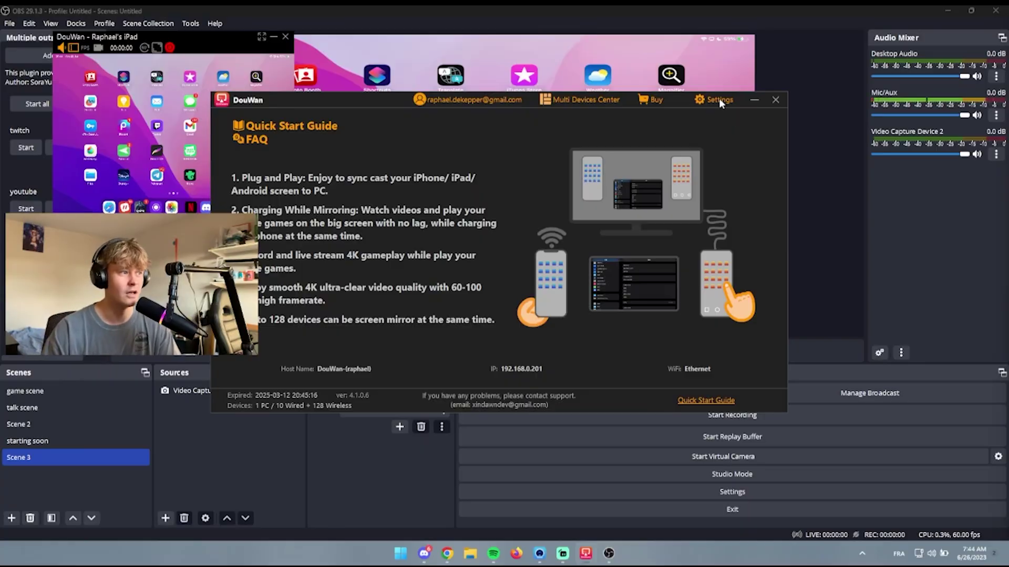
Open DouWan Settings and review the iOS Device connection options
left_click(719, 100)
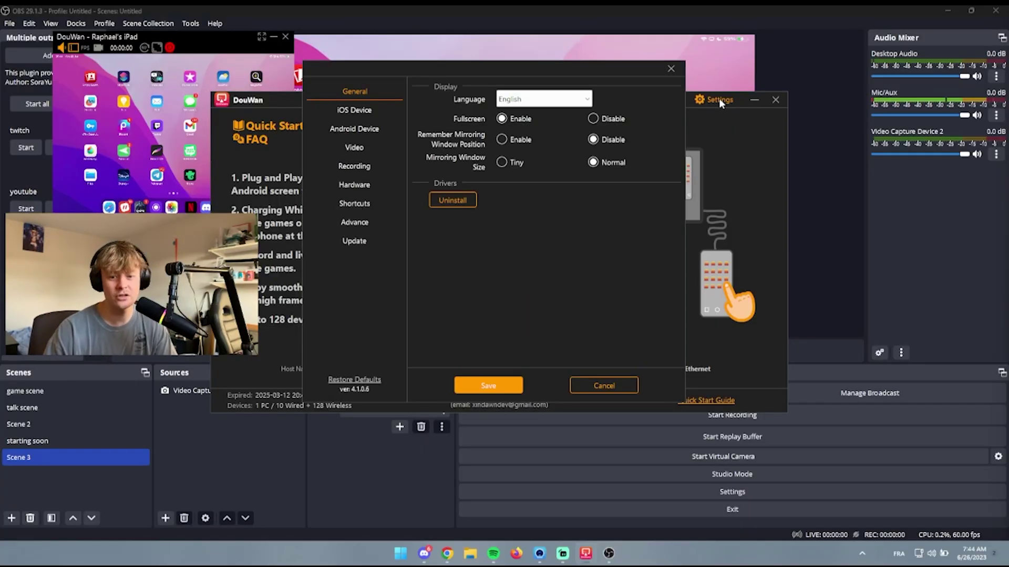
left_click(356, 111)
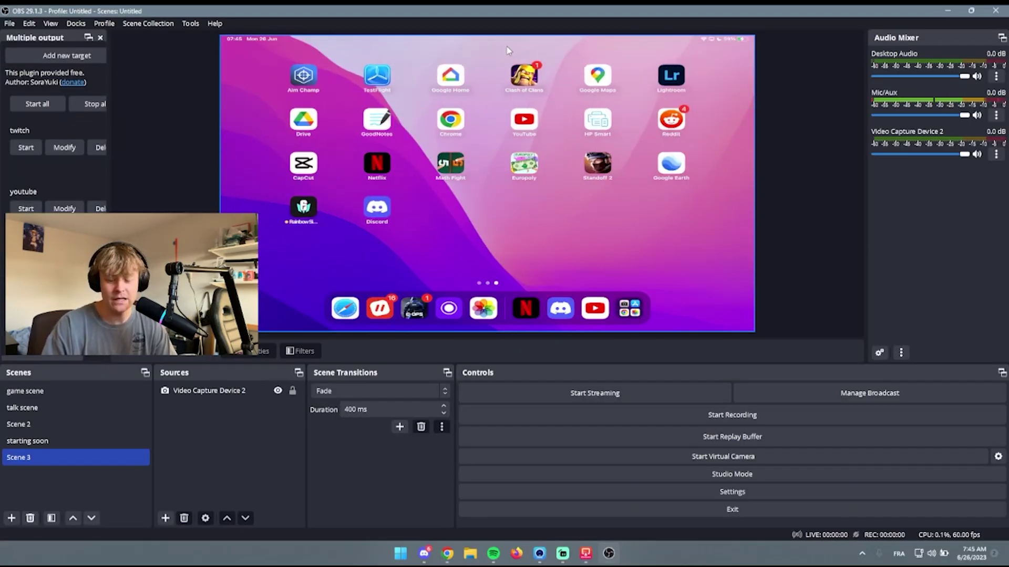
Add Video Capture Device 3 using DouWan Camera6 (1080x1920) to Scene 3
left_click(165, 518)
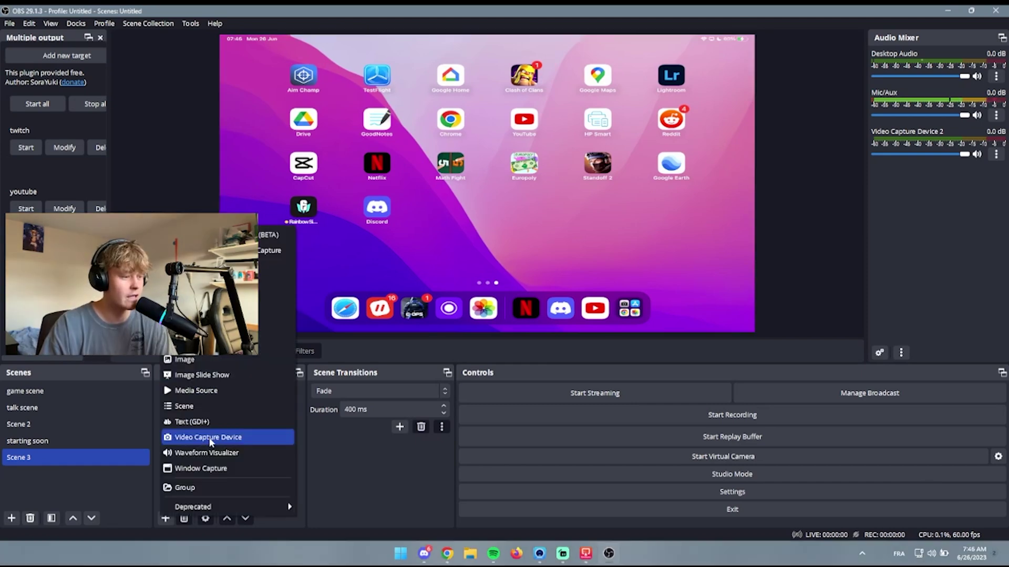
left_click(209, 439)
left_click(531, 341)
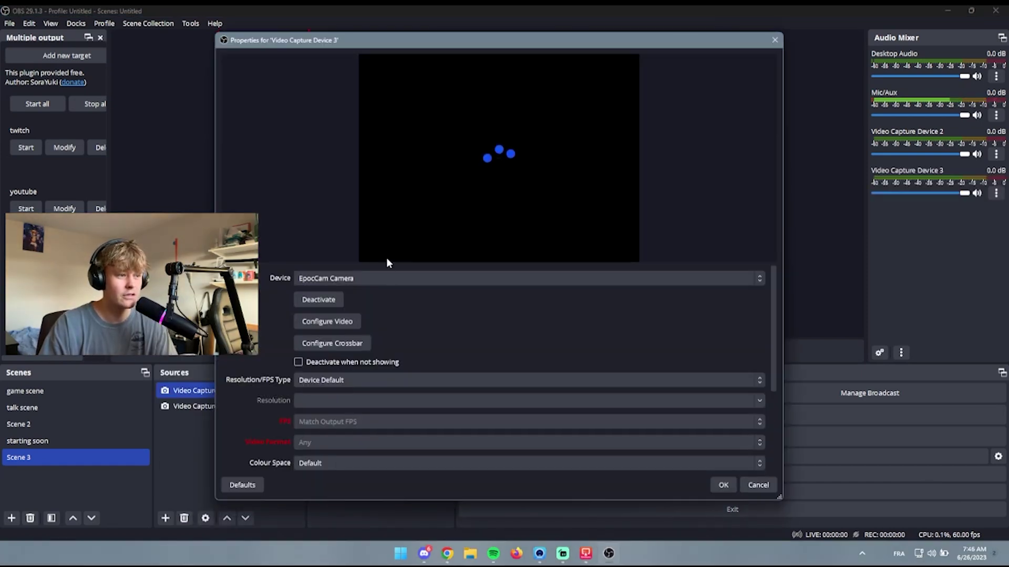
left_click(400, 278)
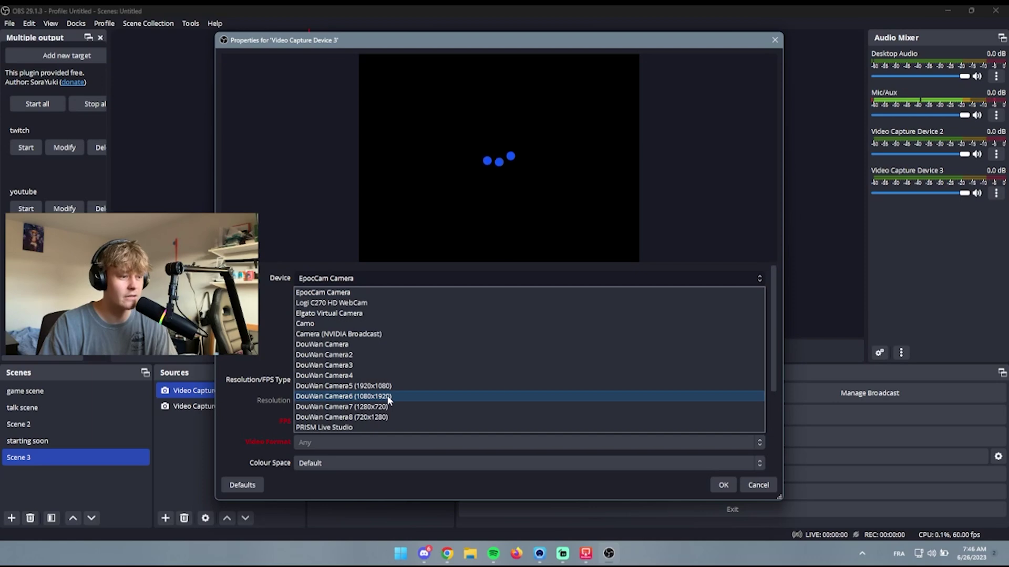
left_click(387, 396)
left_click(723, 485)
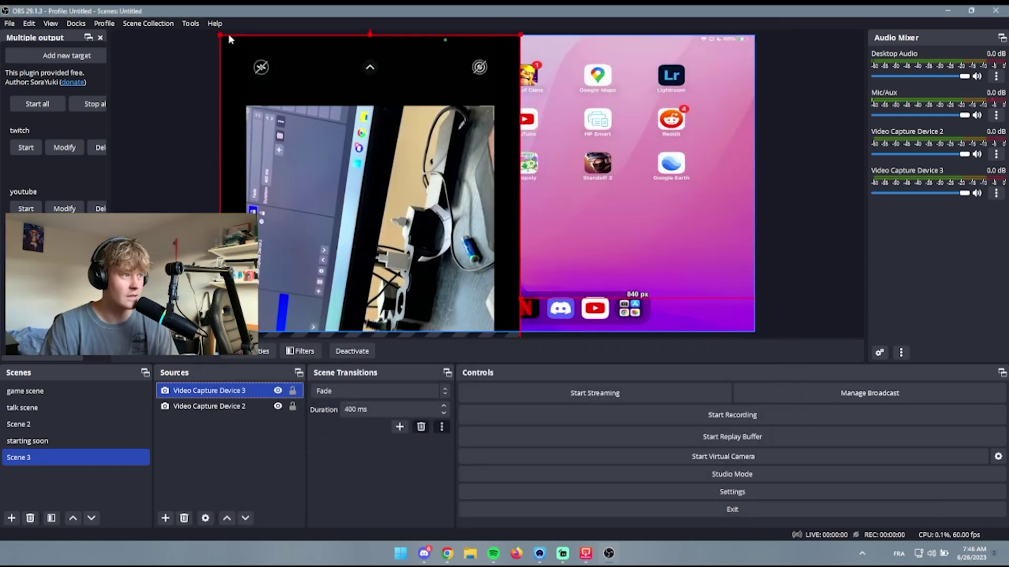
Shrink the phone camera source, centre it vertically and rotate it 90° clockwise
left_click_drag(220, 35, 326, 209)
left_click_drag(463, 305, 496, 138)
right_click(495, 137)
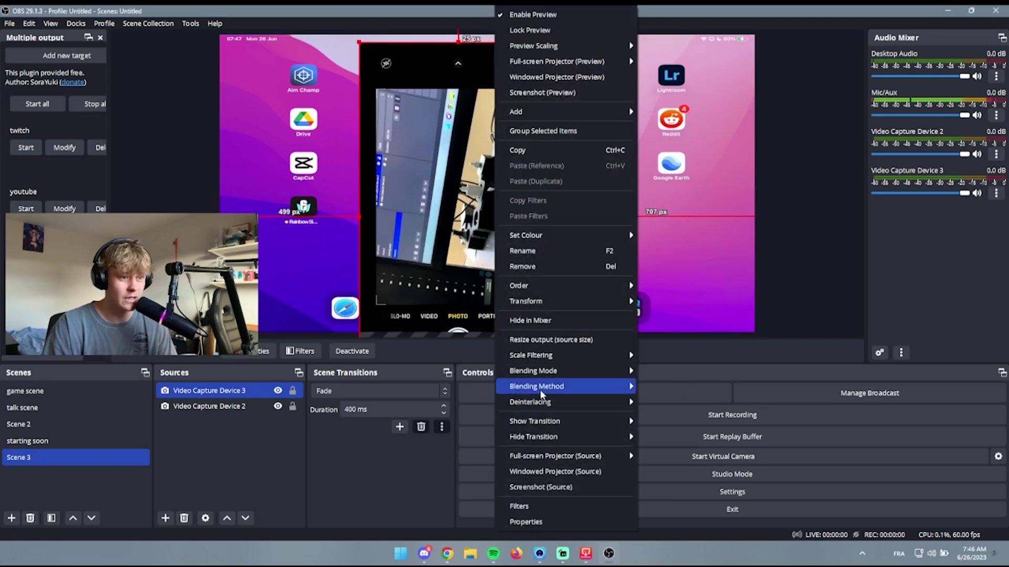
mouse_move(578, 423)
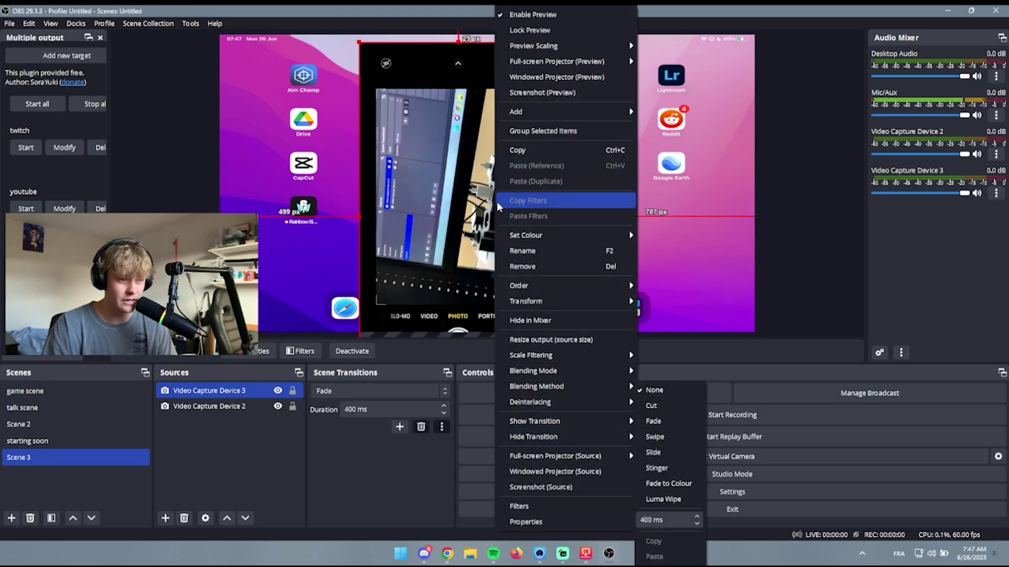
mouse_move(604, 301)
left_click(646, 493)
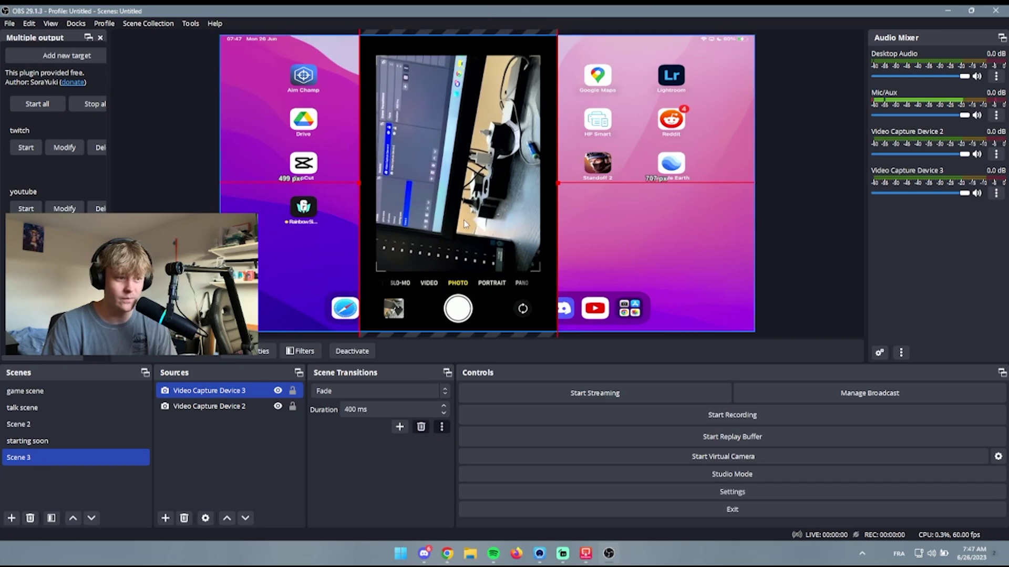
right_click(465, 179)
mouse_move(519, 301)
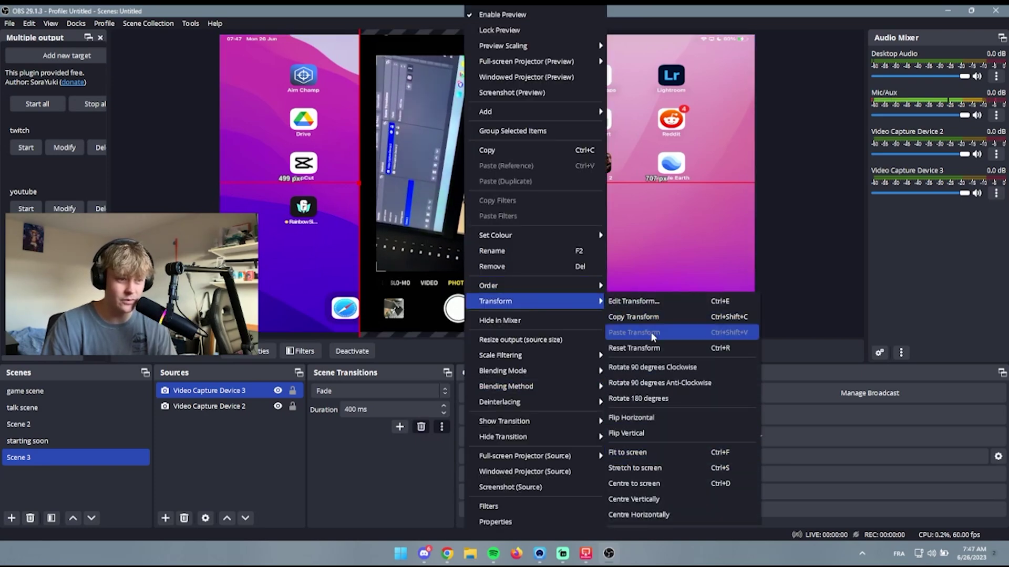
left_click(654, 369)
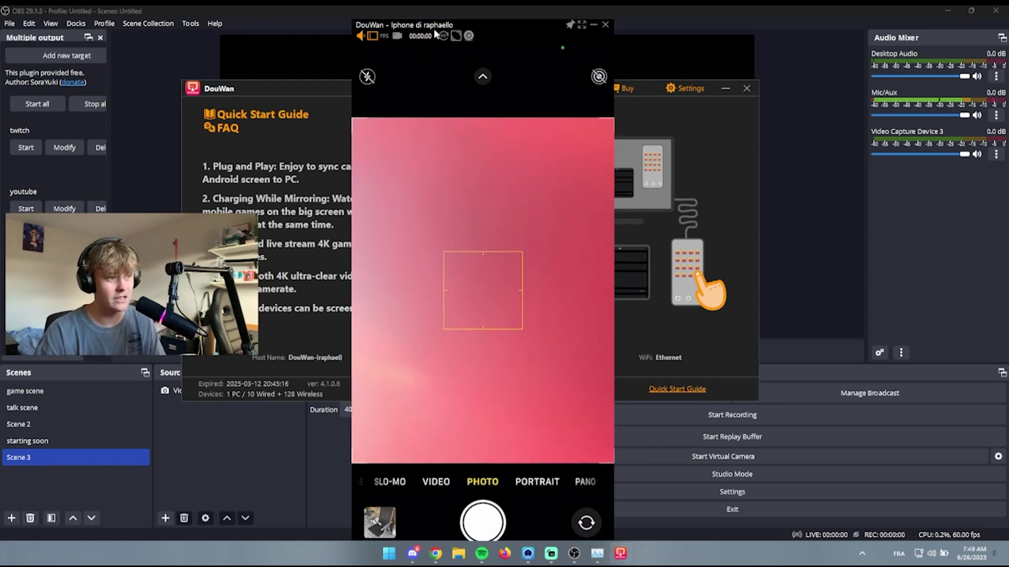
Hide the phone mirror's control bar and trim the black strip off its top
right_click(479, 177)
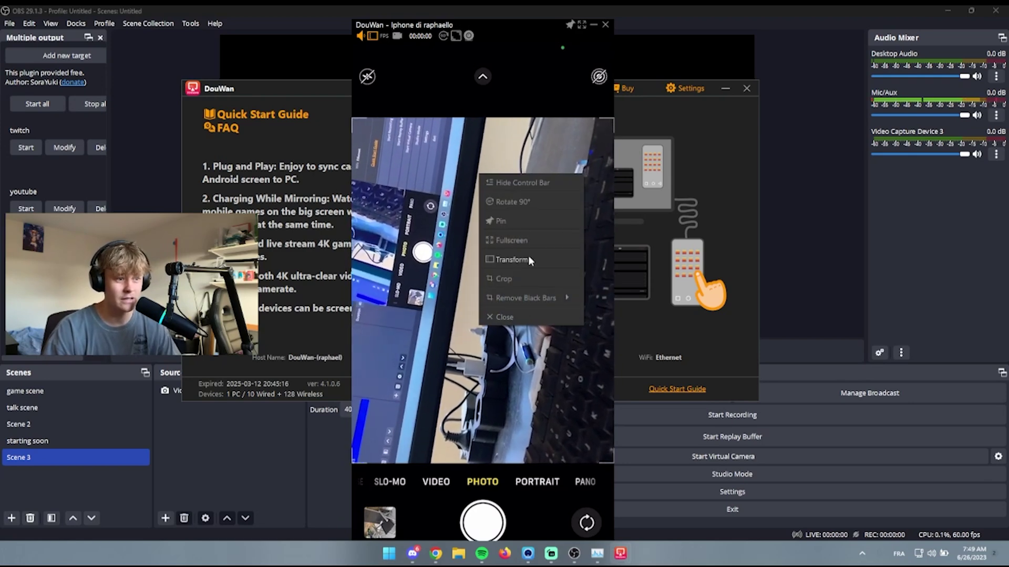
left_click(516, 277)
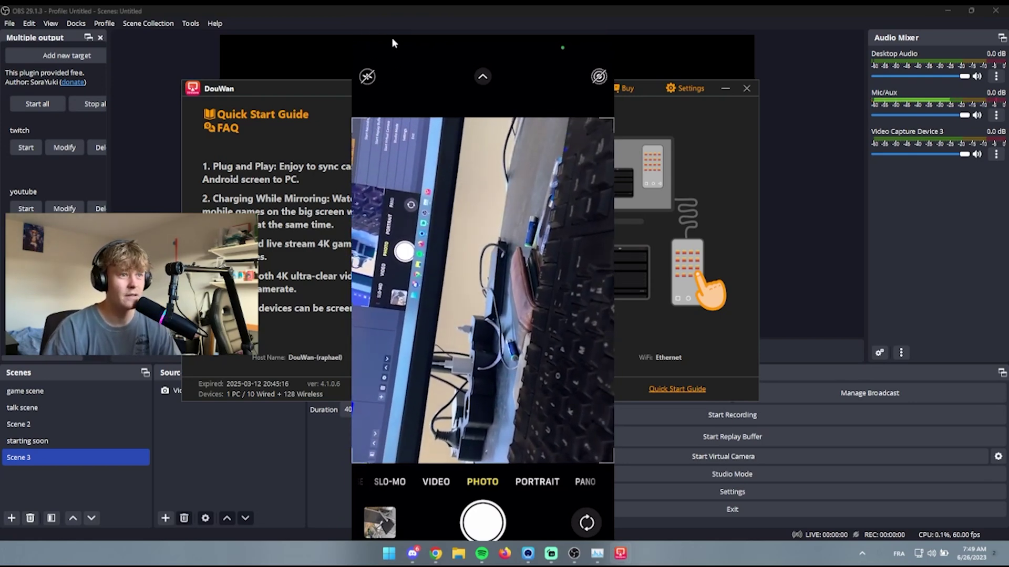
left_click_drag(384, 60, 387, 120)
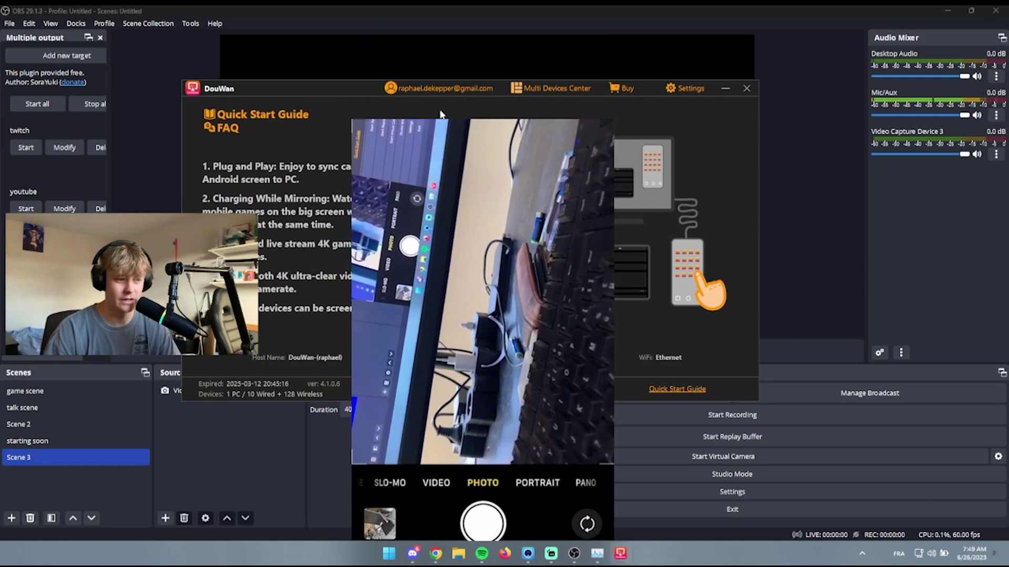
right_click(546, 270)
left_click(576, 294)
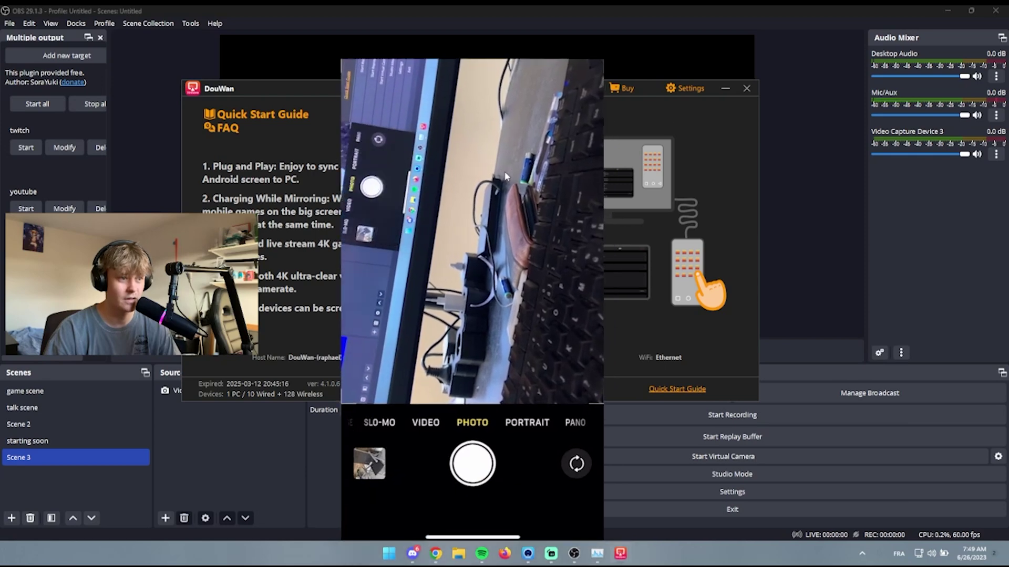
Crop the camera buttons off the mirror's bottom, confirm, and enlarge the capture in OBS
right_click(492, 173)
left_click(532, 288)
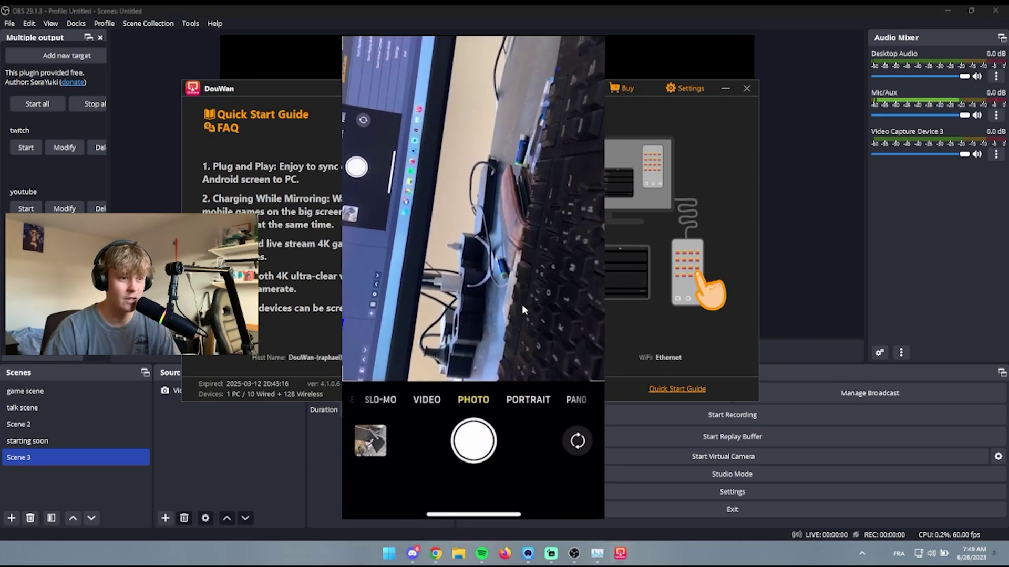
left_click_drag(478, 520, 480, 376)
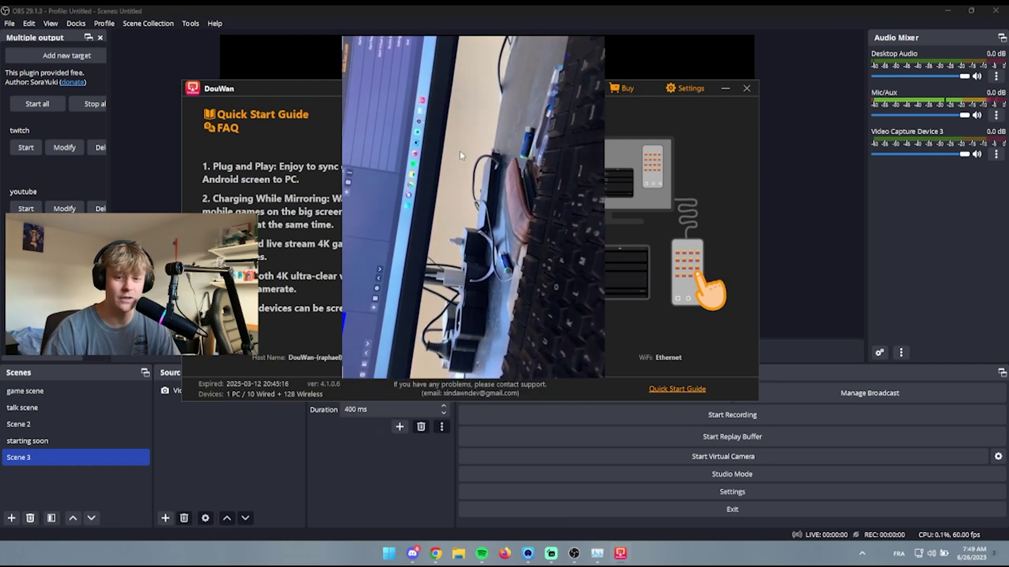
right_click(463, 153)
left_click(481, 179)
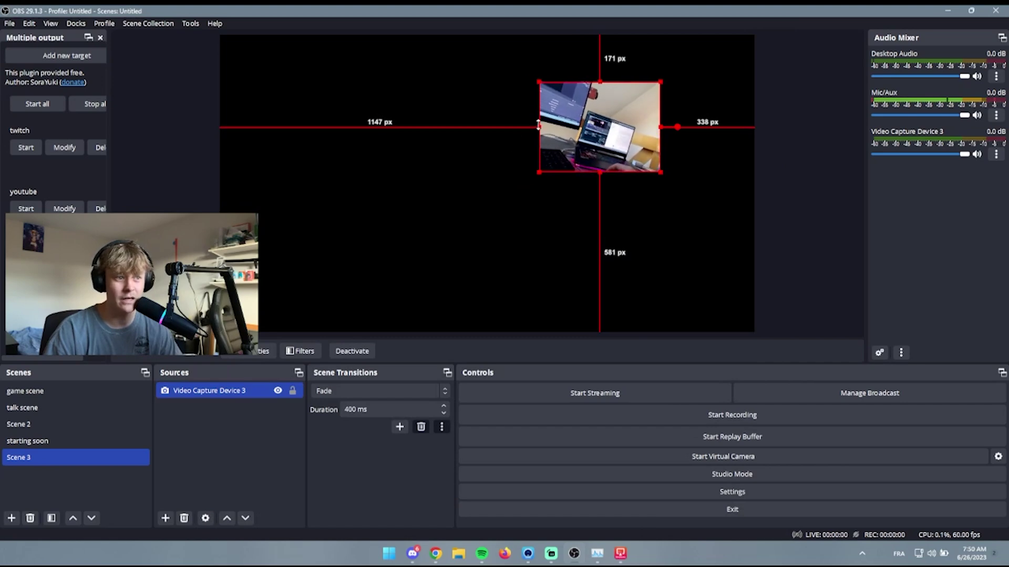
left_click_drag(538, 126, 368, 200)
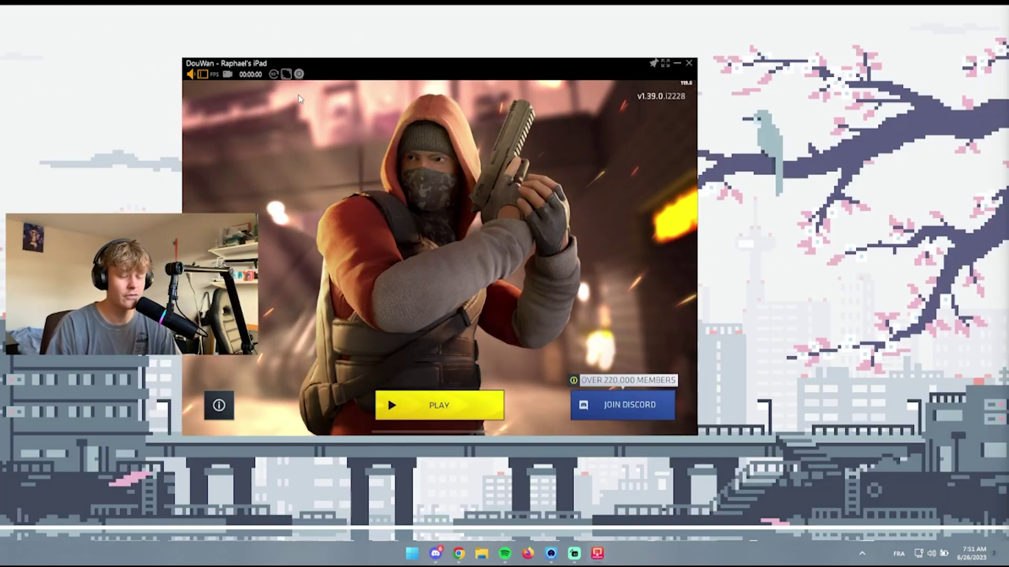
Start recording the mirrored iPad game title screen from DouWan's mirror bar
left_click(228, 75)
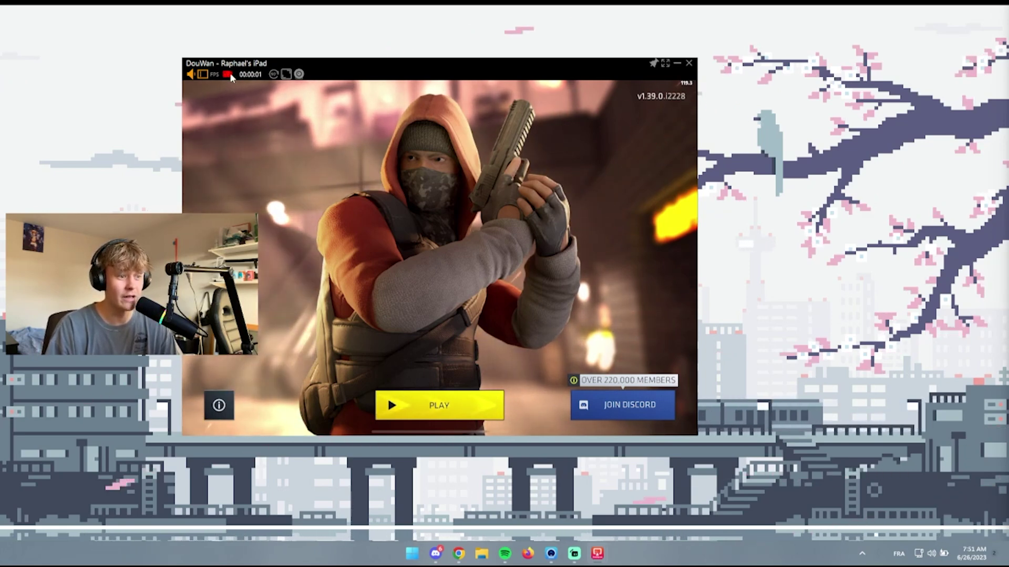